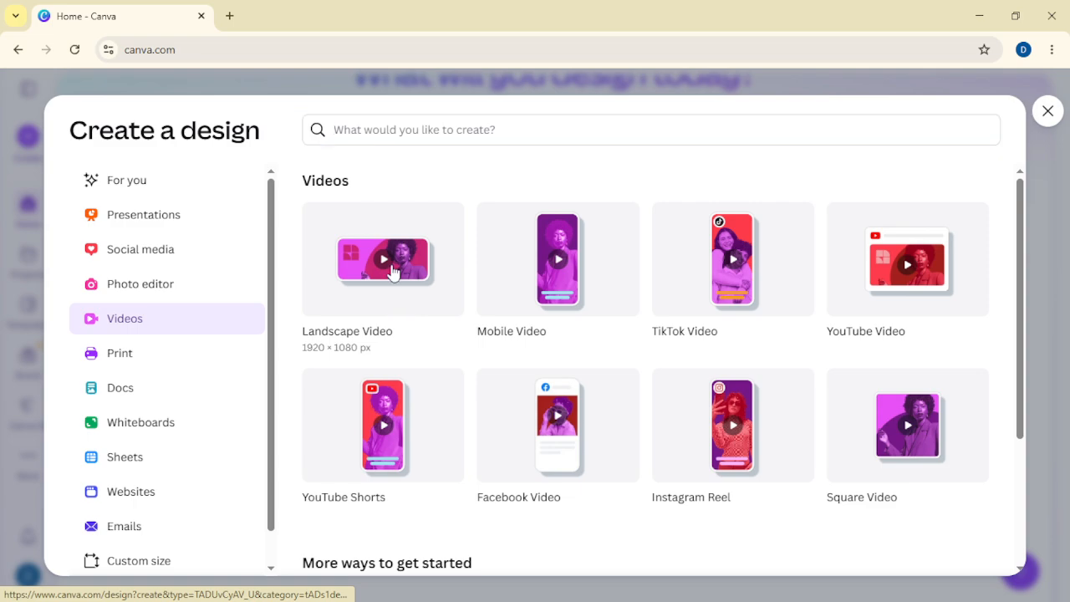
Step: Create a landscape video design and search the elements for "forest background"
click(393, 269)
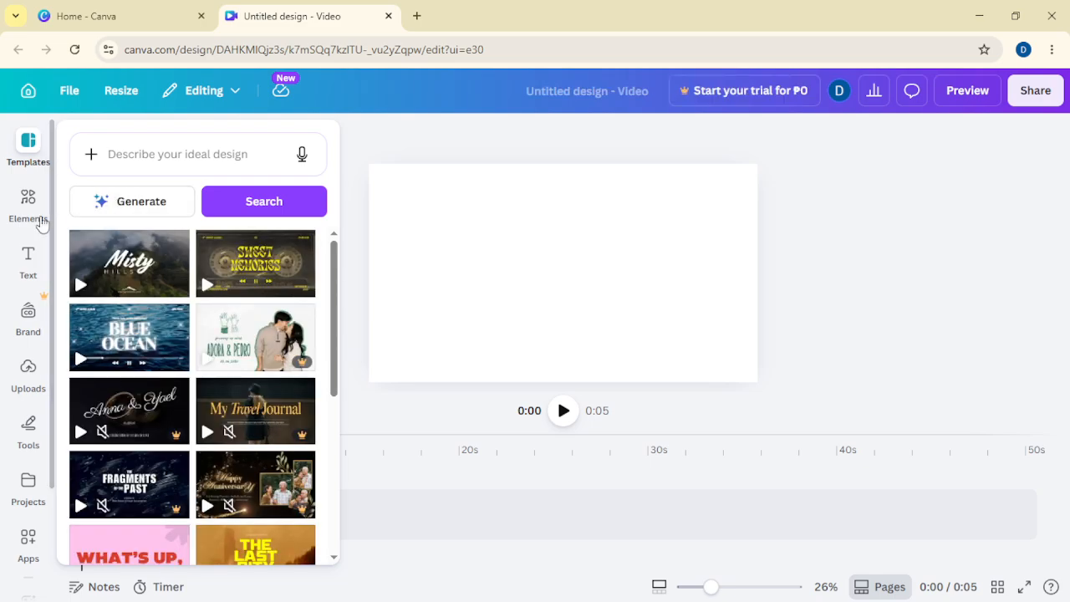
click(42, 219)
click(159, 148)
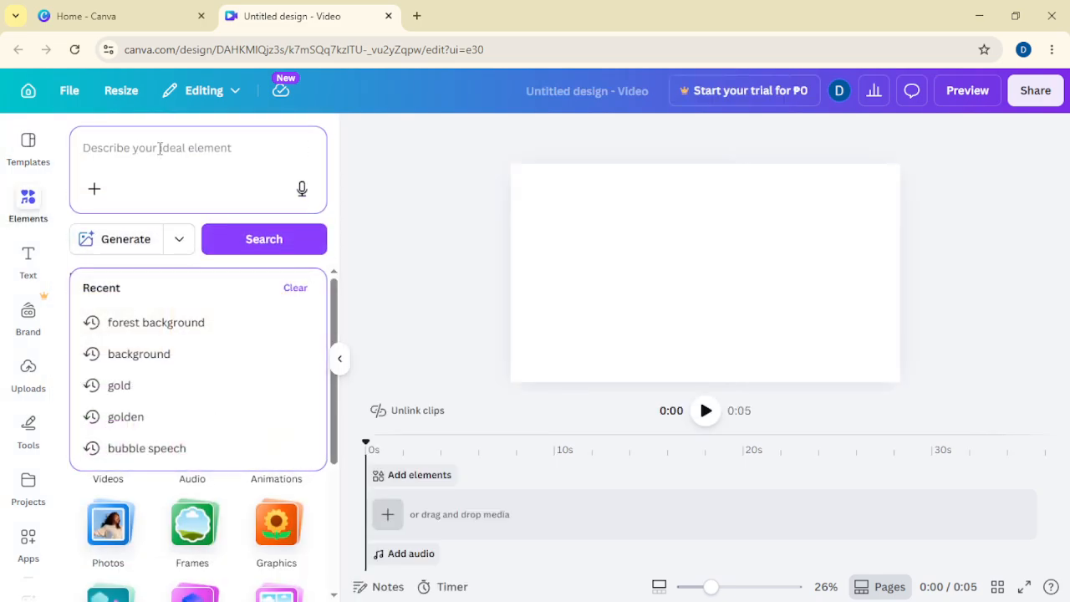
text(forest backg)
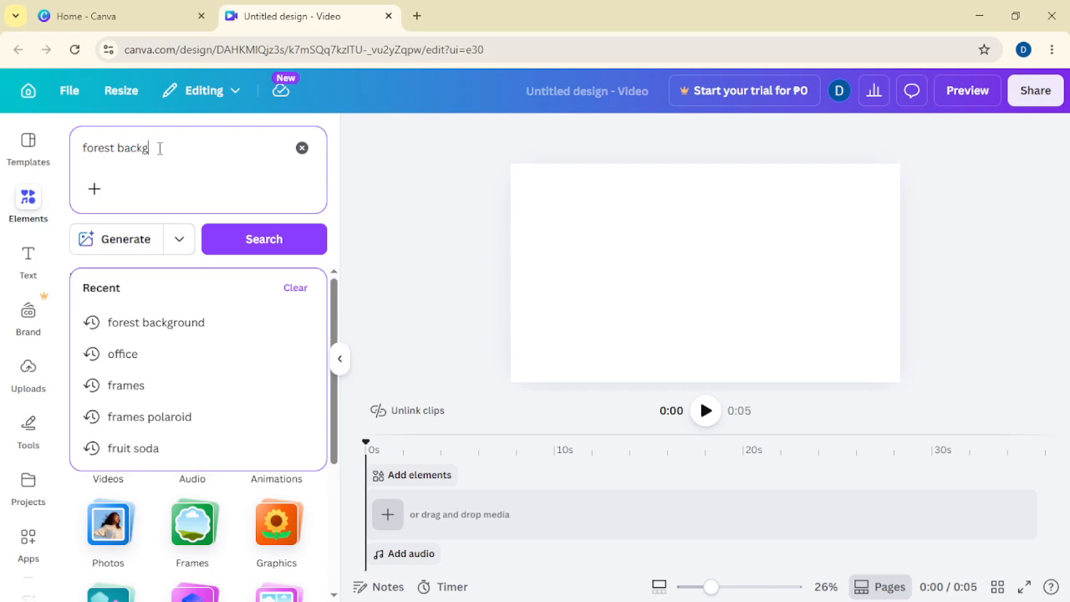
text(round)
key(Return)
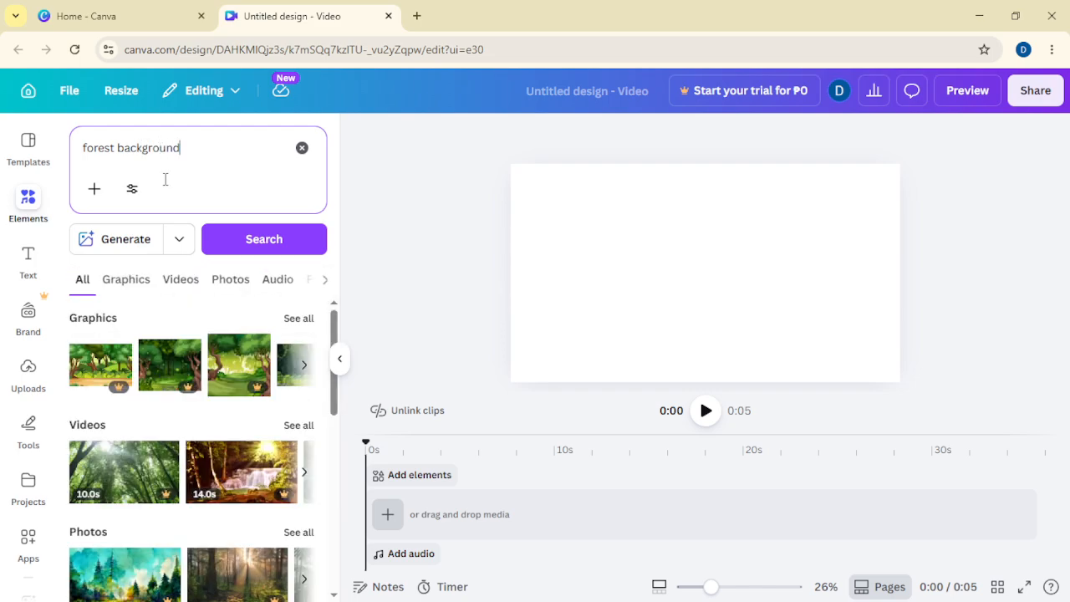
Step: Add the autumn forest path graphic from the Graphics results and stretch it to fill the whole canvas
click(126, 281)
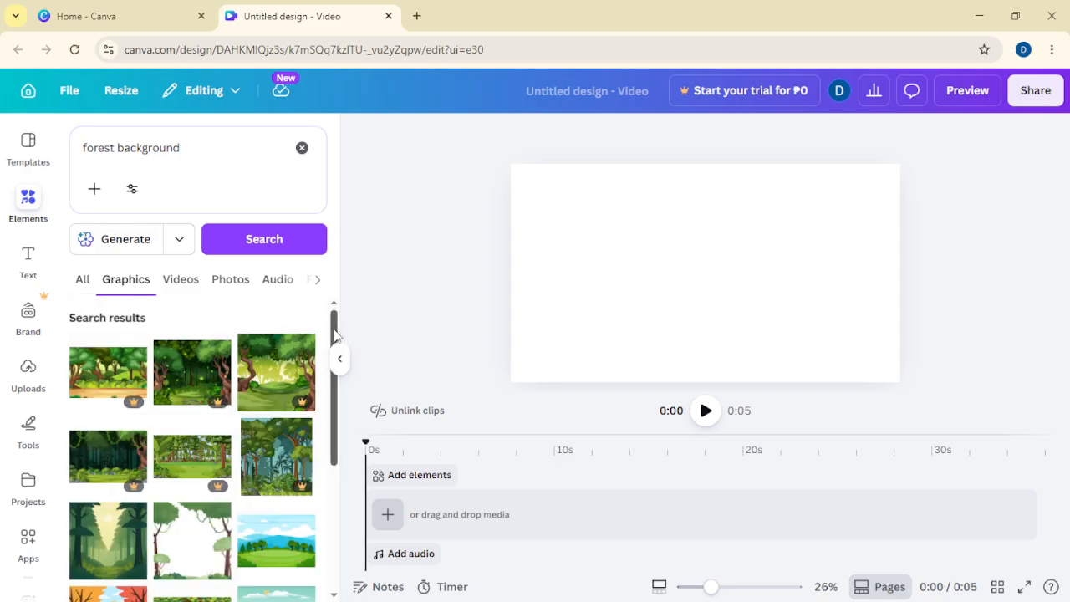
drag(334, 335, 332, 413)
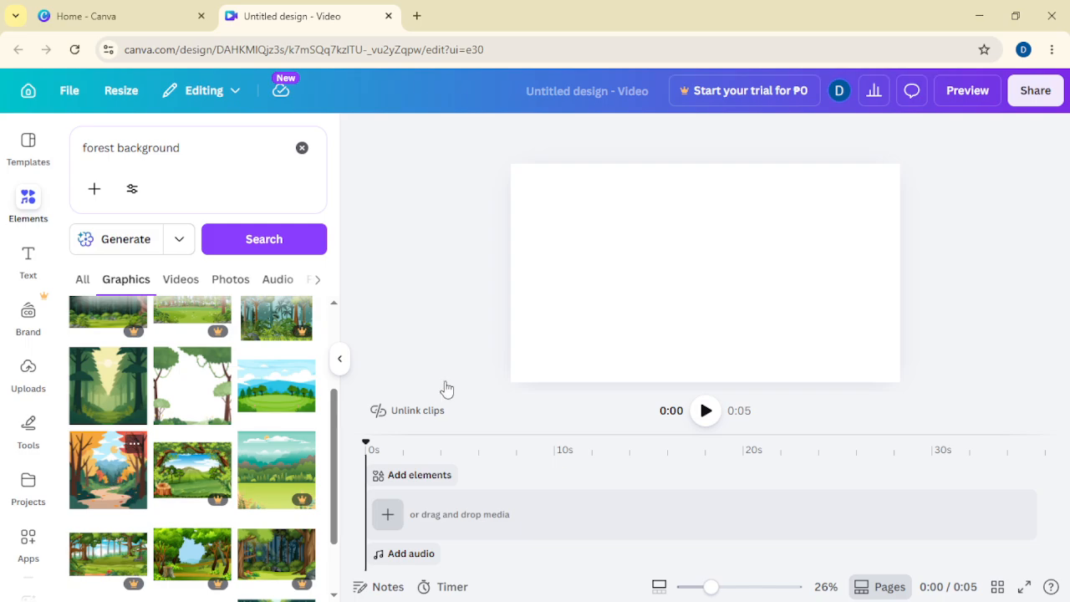
drag(675, 294, 571, 270)
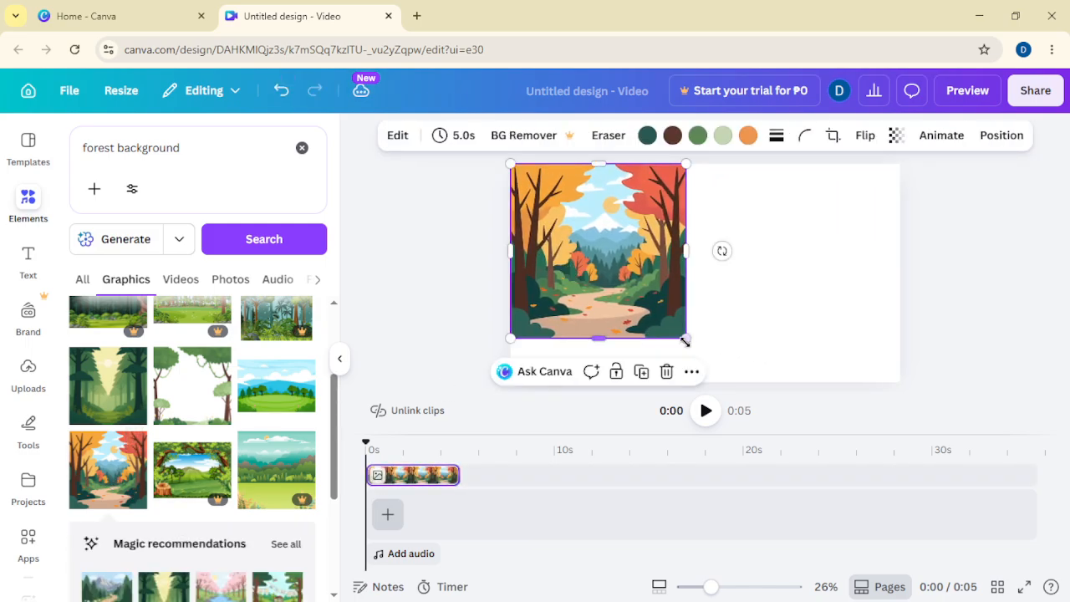
drag(685, 340, 729, 381)
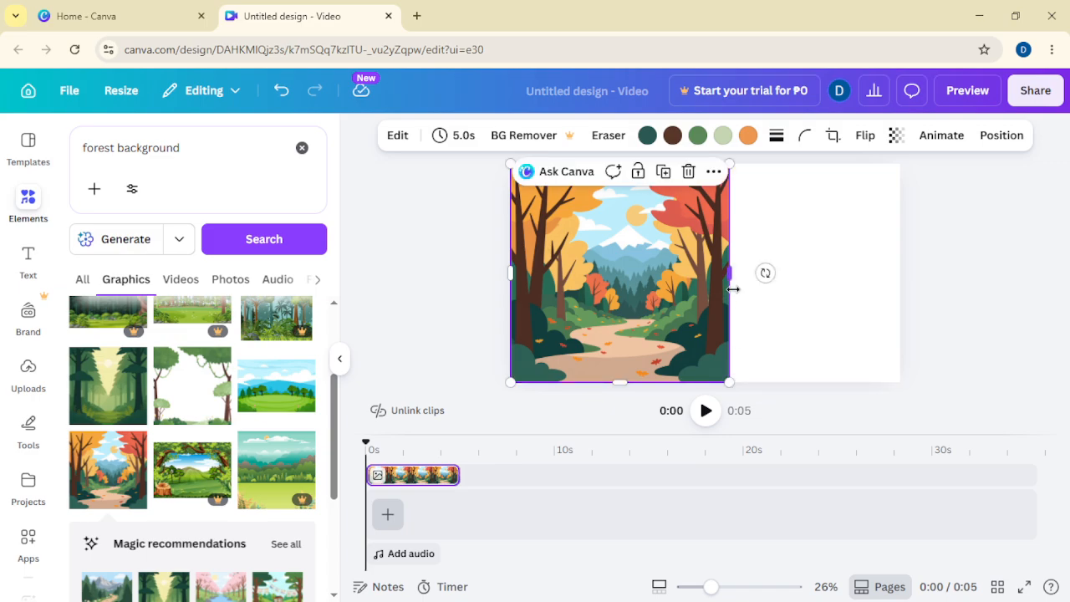
drag(732, 288, 899, 288)
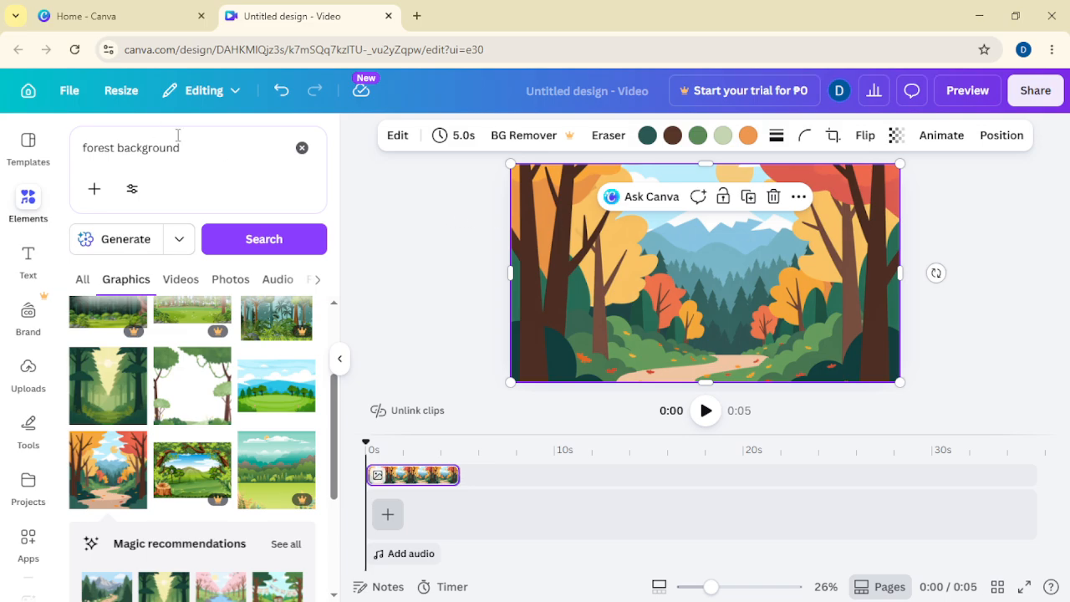
Step: Replace the element search with "stickfigure"
click(301, 149)
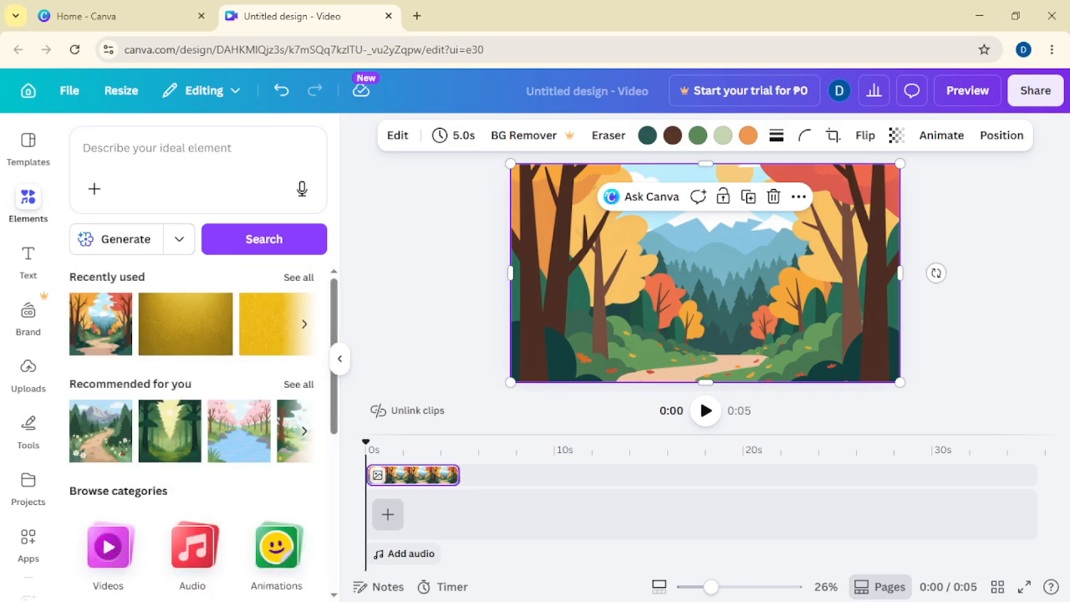
click(229, 163)
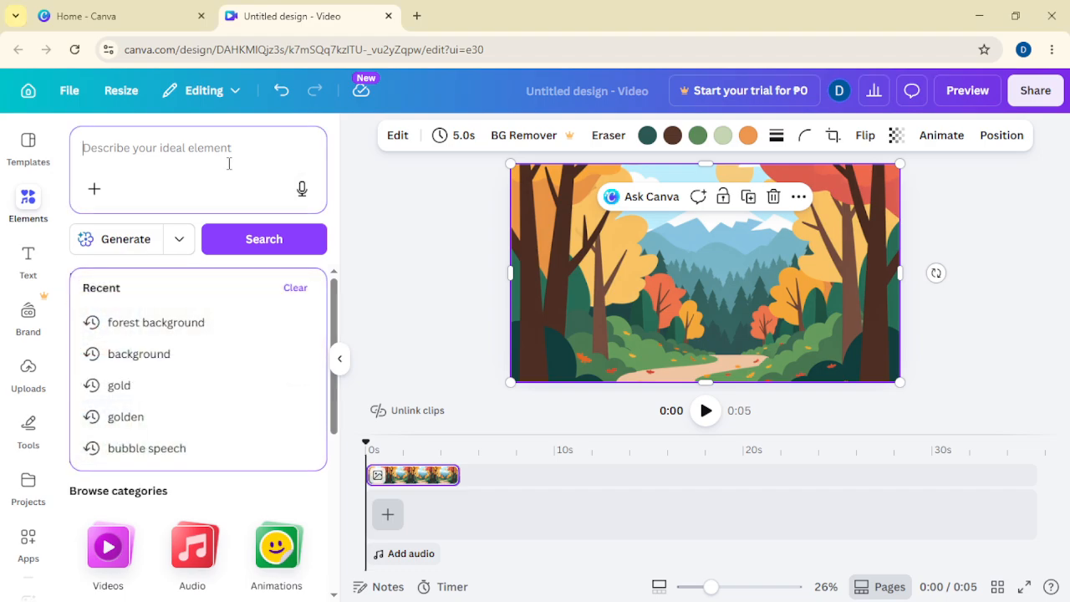
text(stickfigure)
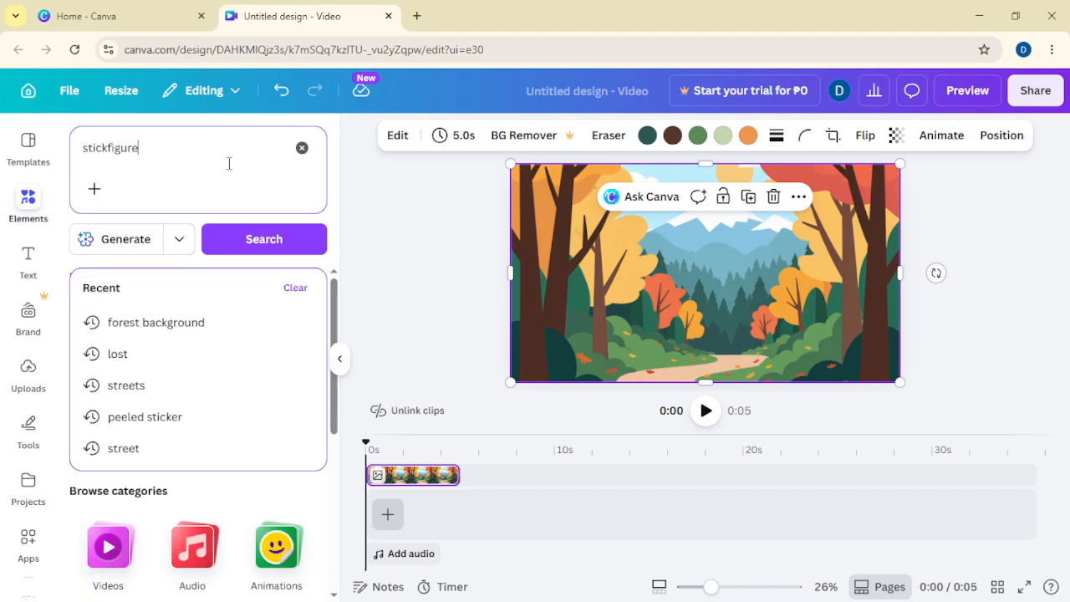
key(Return)
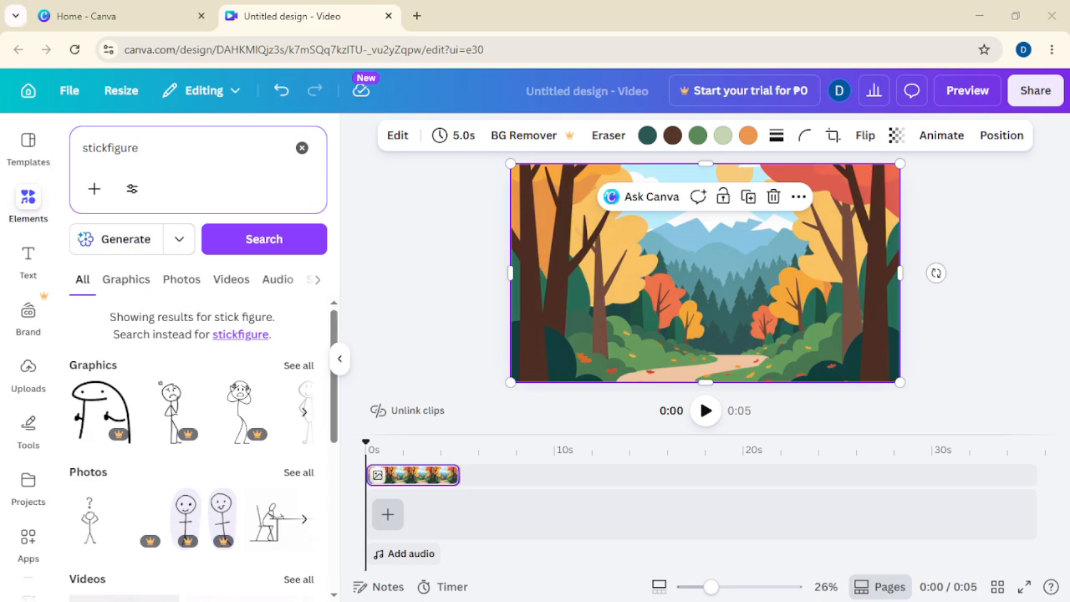
Step: Browse the stick figure graphics and add the kneeling figure to the canvas
click(543, 323)
click(141, 283)
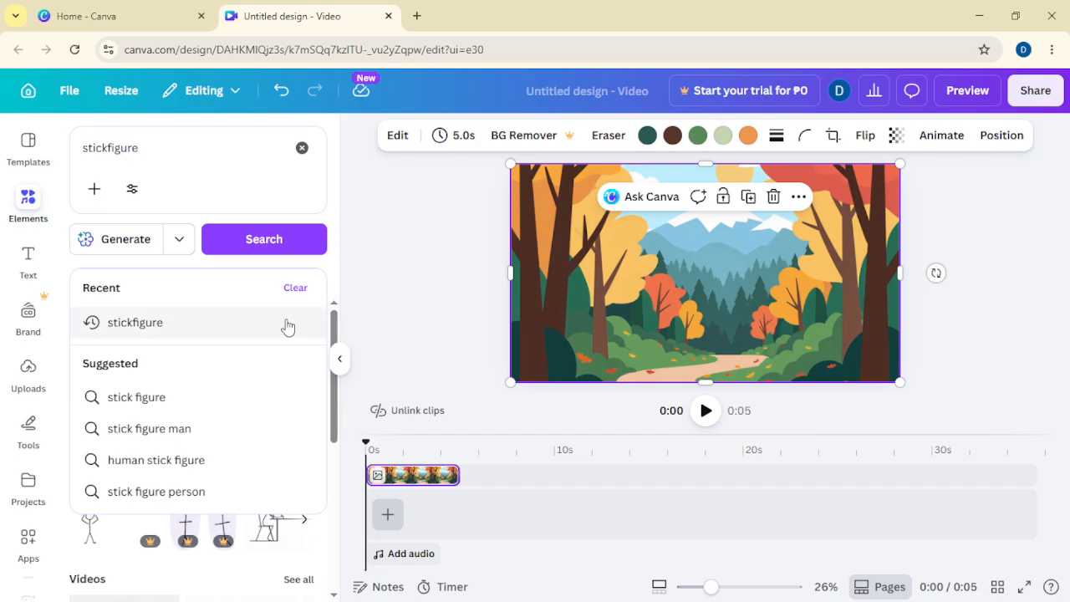
mouse_move(336, 321)
mouse_down()
mouse_move(336, 334)
mouse_move(336, 321)
mouse_up()
click(131, 284)
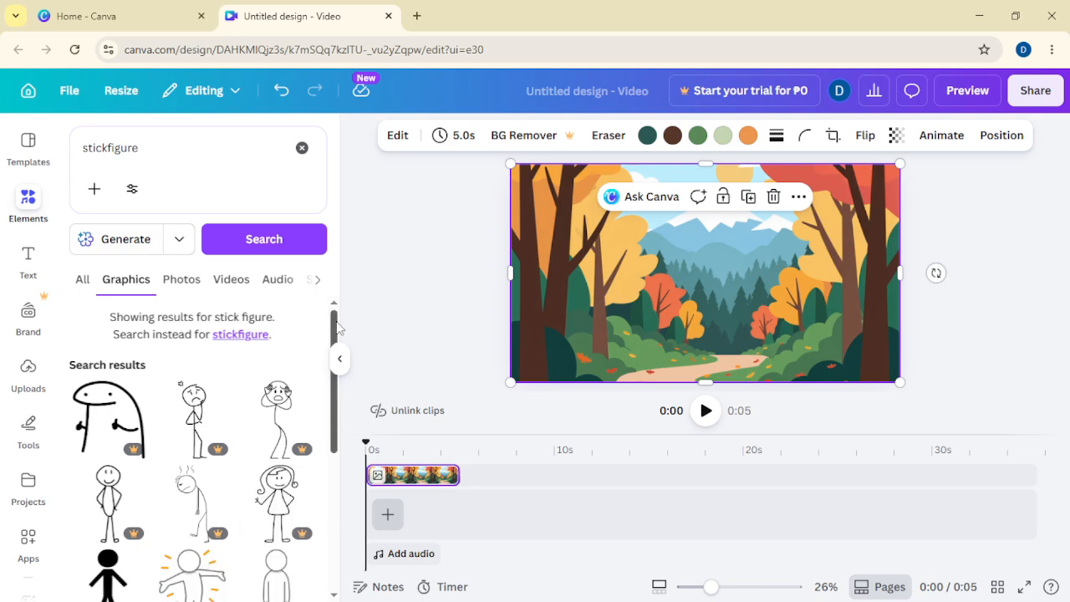
scroll(338, 359, down, 3)
scroll(341, 360, down, 3)
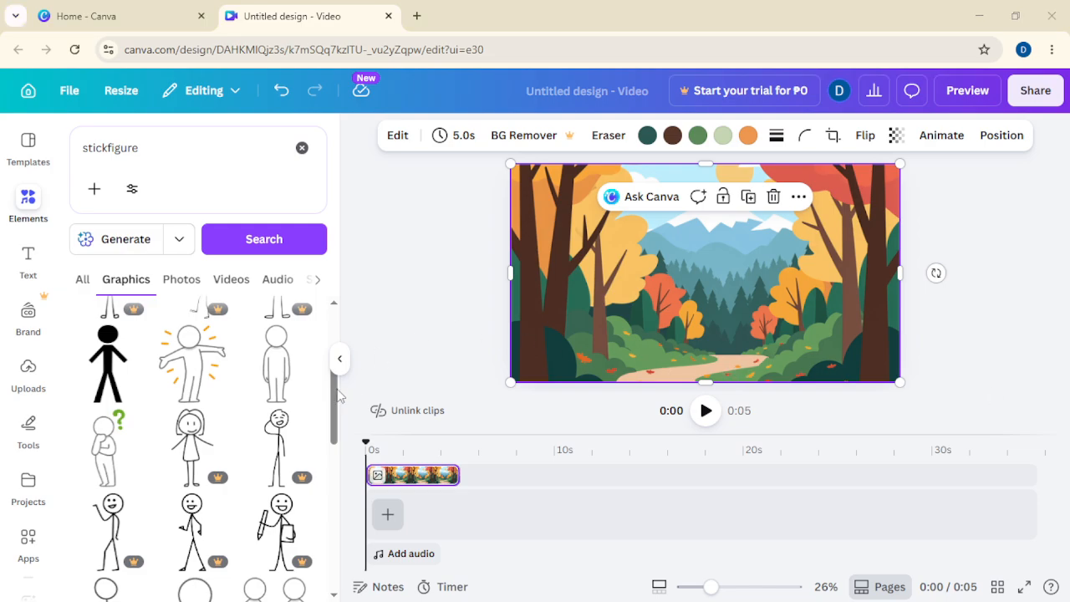
scroll(340, 397, down, 3)
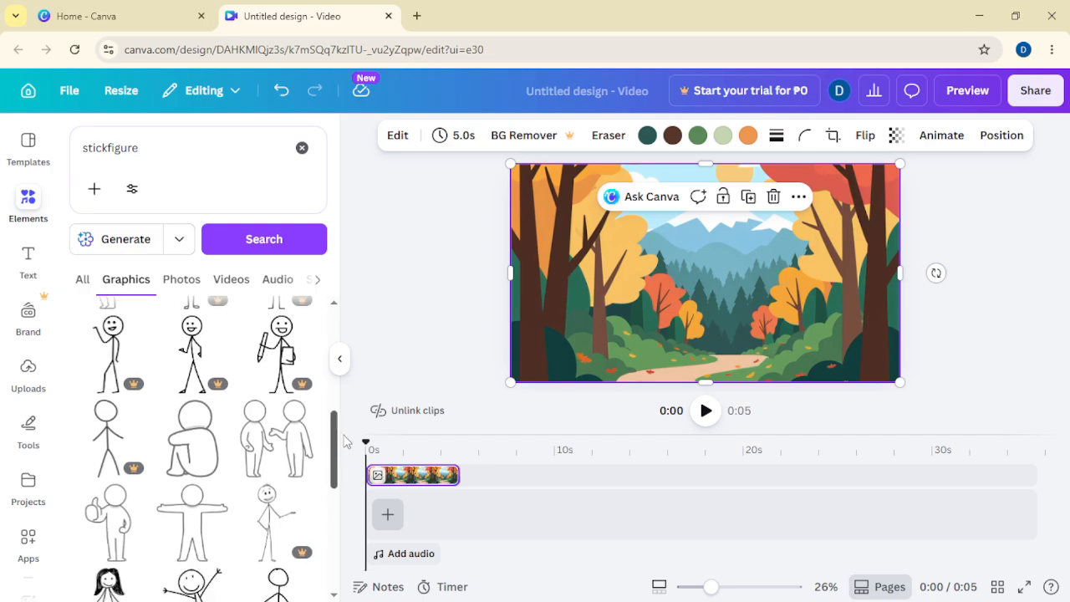
drag(343, 435, 341, 508)
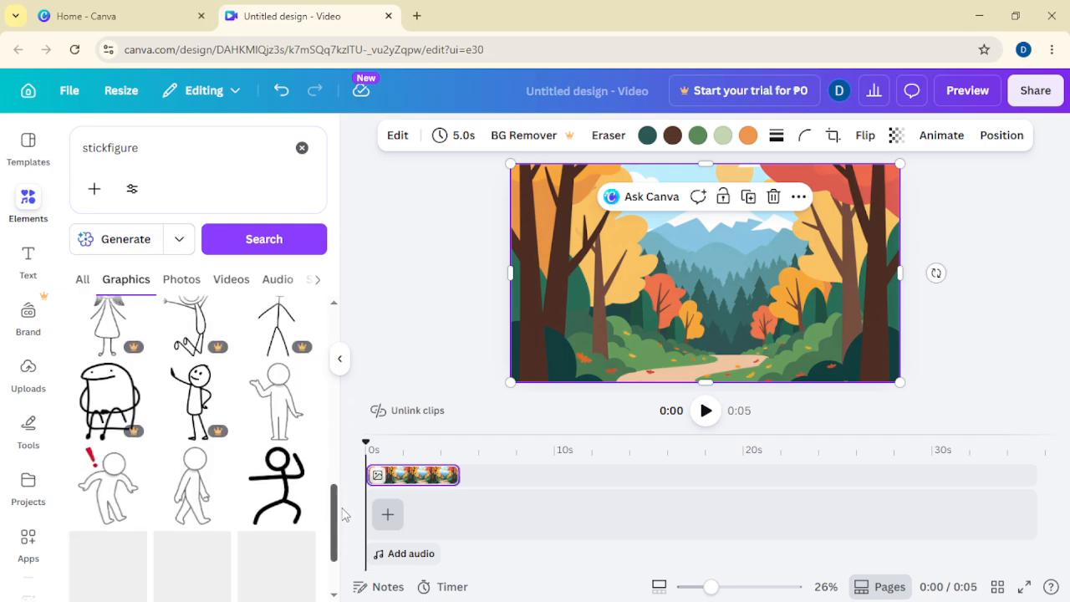
scroll(342, 518, down, 1)
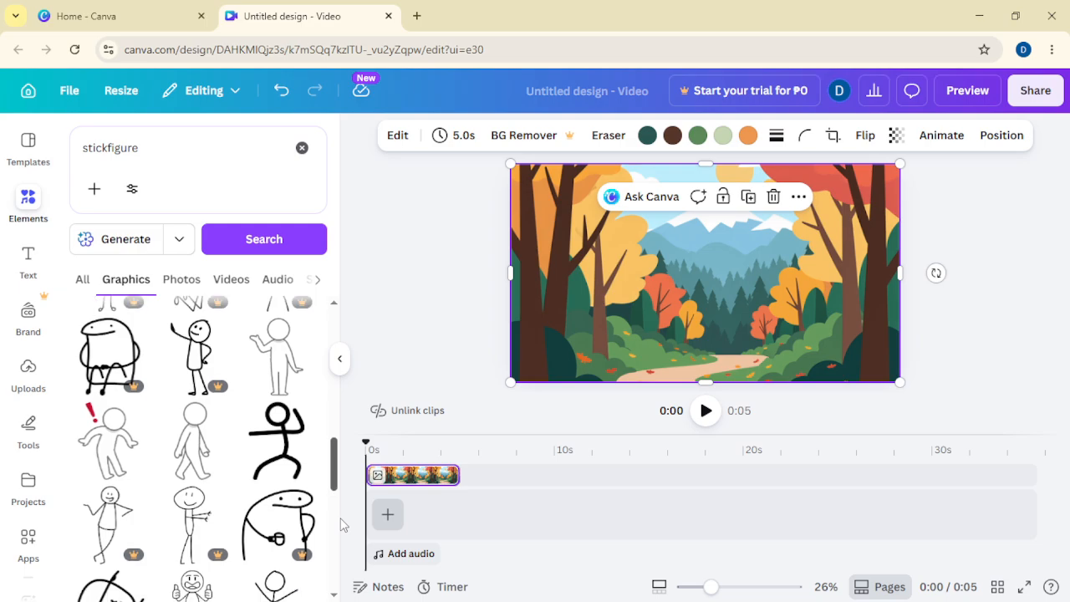
scroll(343, 524, down, 2)
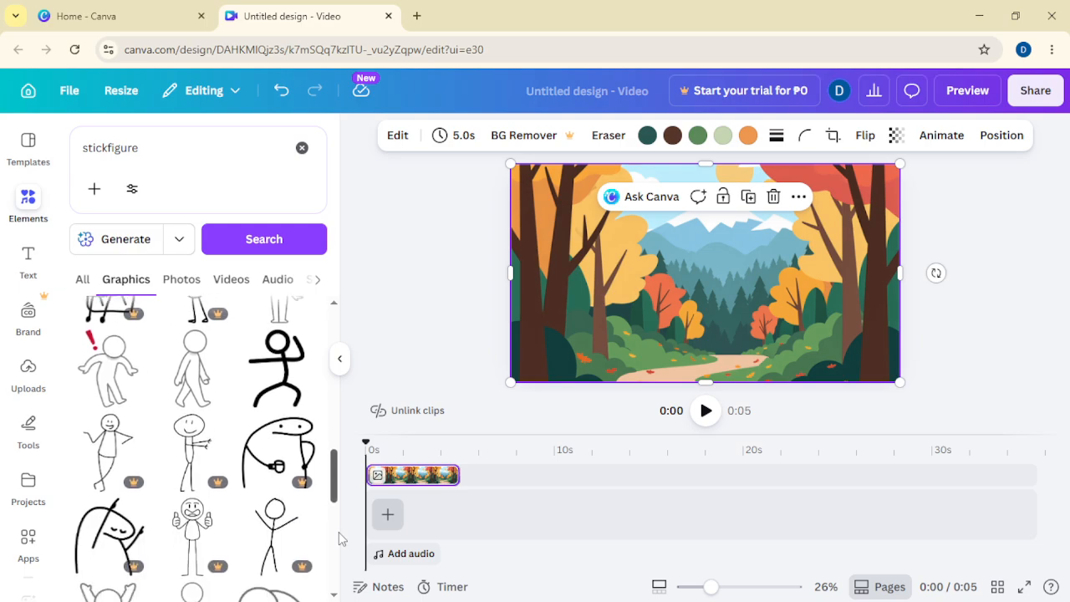
scroll(338, 532, down, 2)
scroll(336, 556, down, 1)
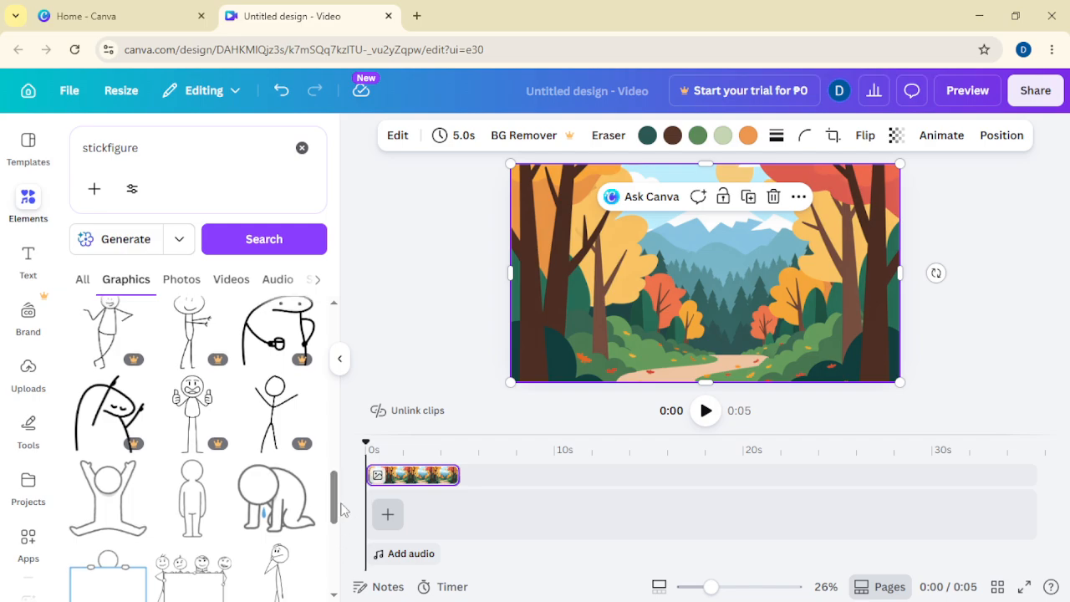
click(296, 504)
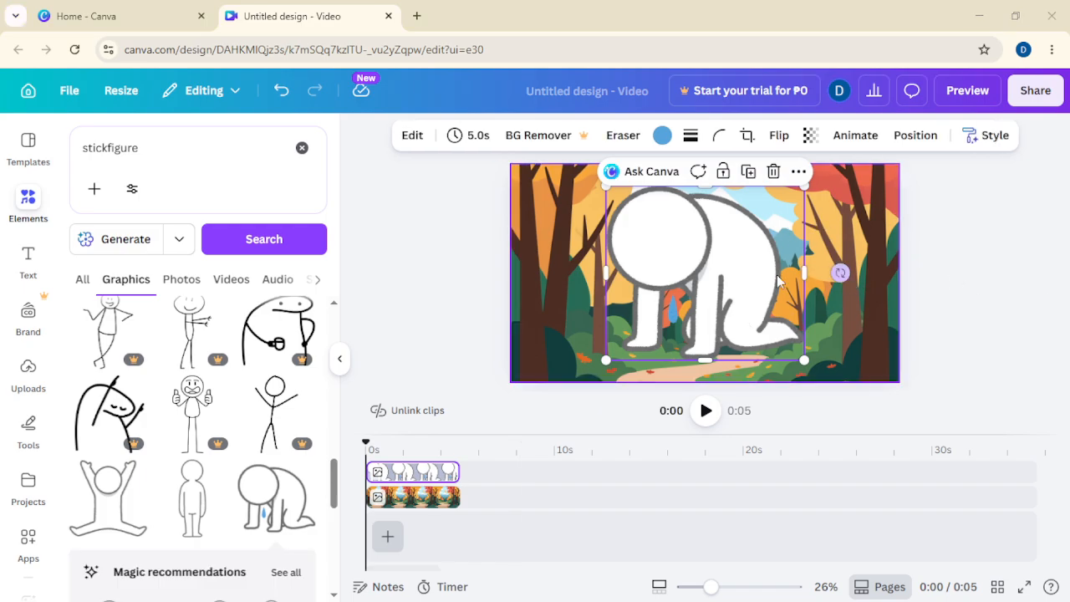
Step: Shrink the kneeling figure and place it on the path near the bottom centre of the scene
drag(742, 254, 752, 264)
drag(812, 198, 727, 274)
drag(706, 311, 733, 321)
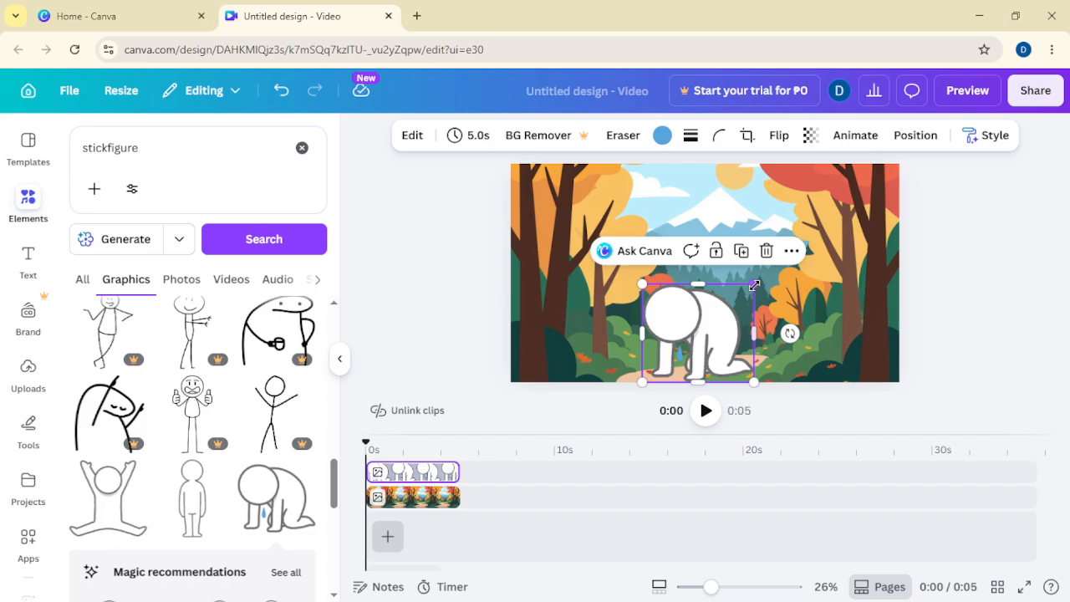
drag(754, 285, 717, 336)
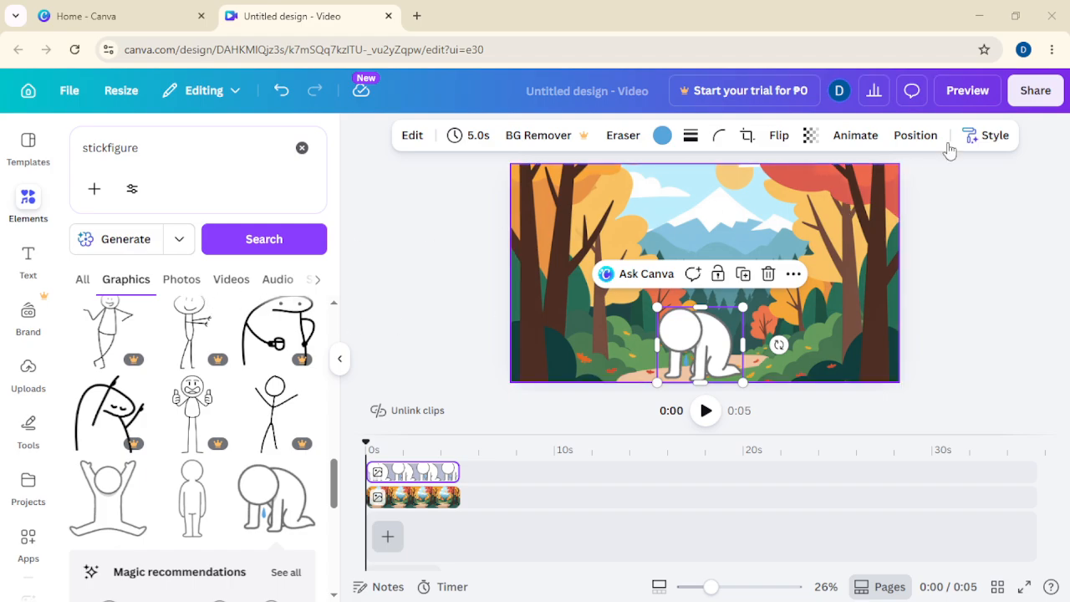
Step: Download the design as a PNG file
click(1034, 92)
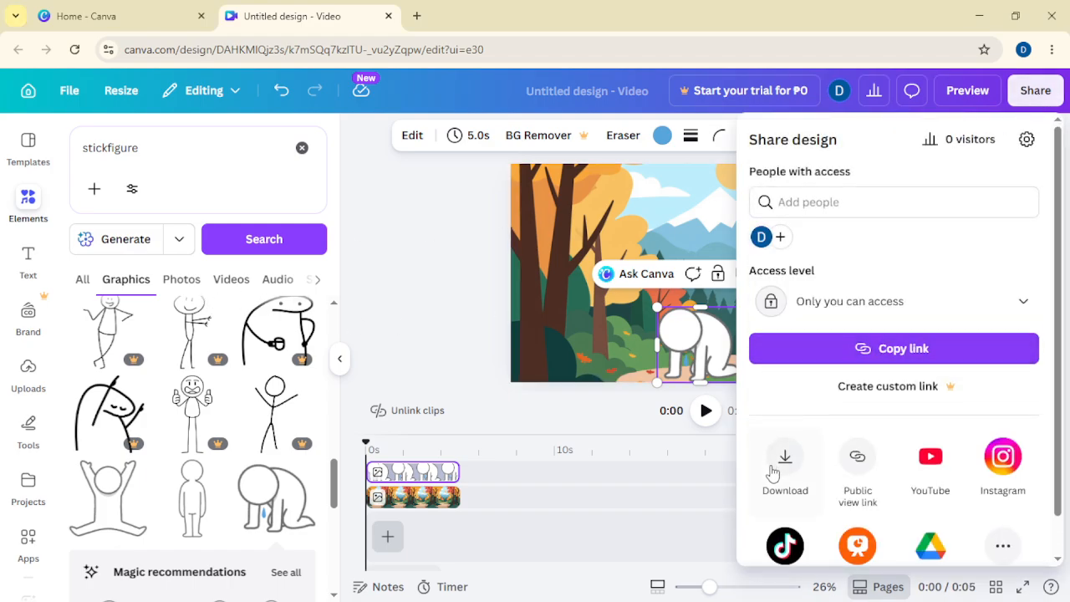
click(784, 455)
click(1029, 203)
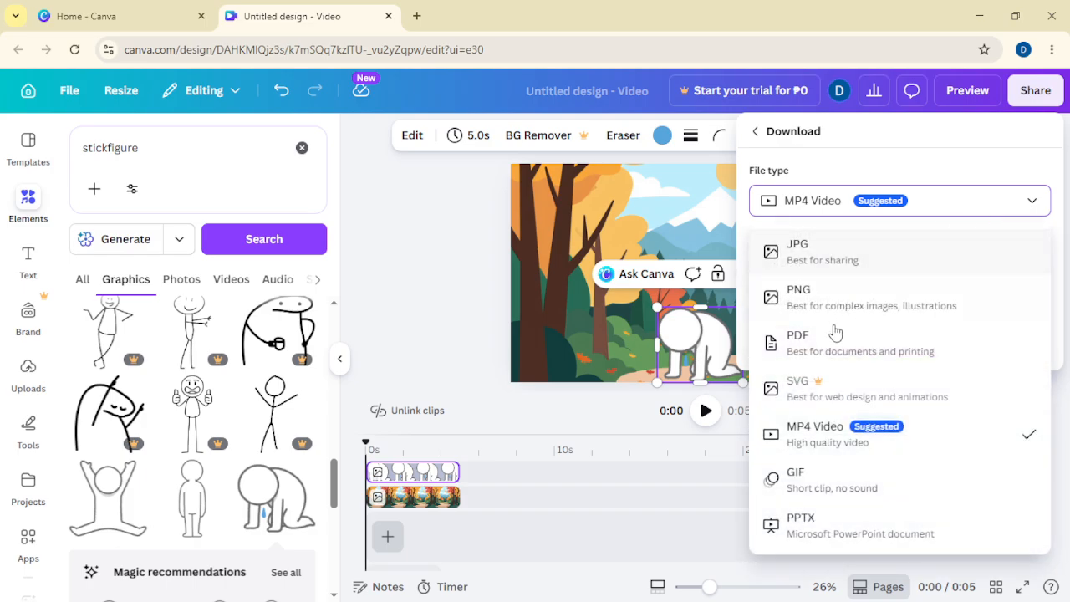
click(802, 299)
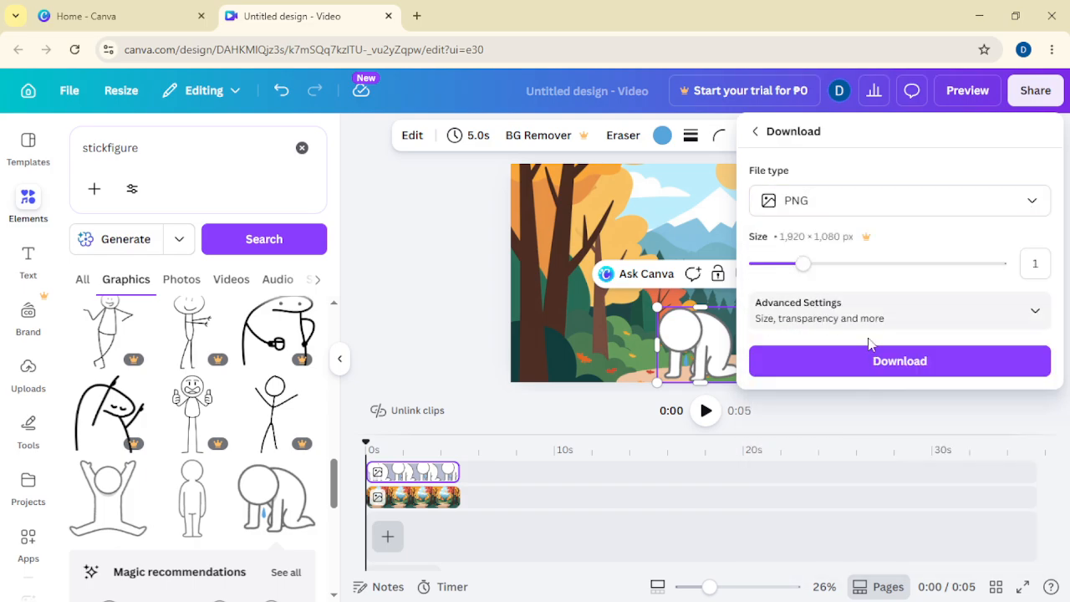
click(898, 361)
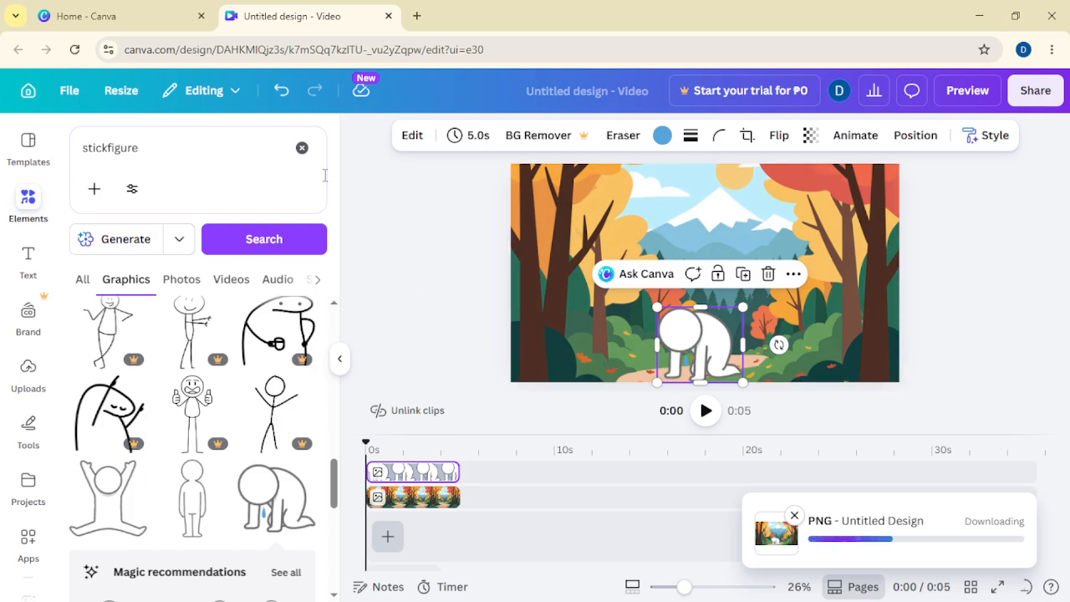
Step: Clear the element search and delete the figure and background from the page
click(302, 147)
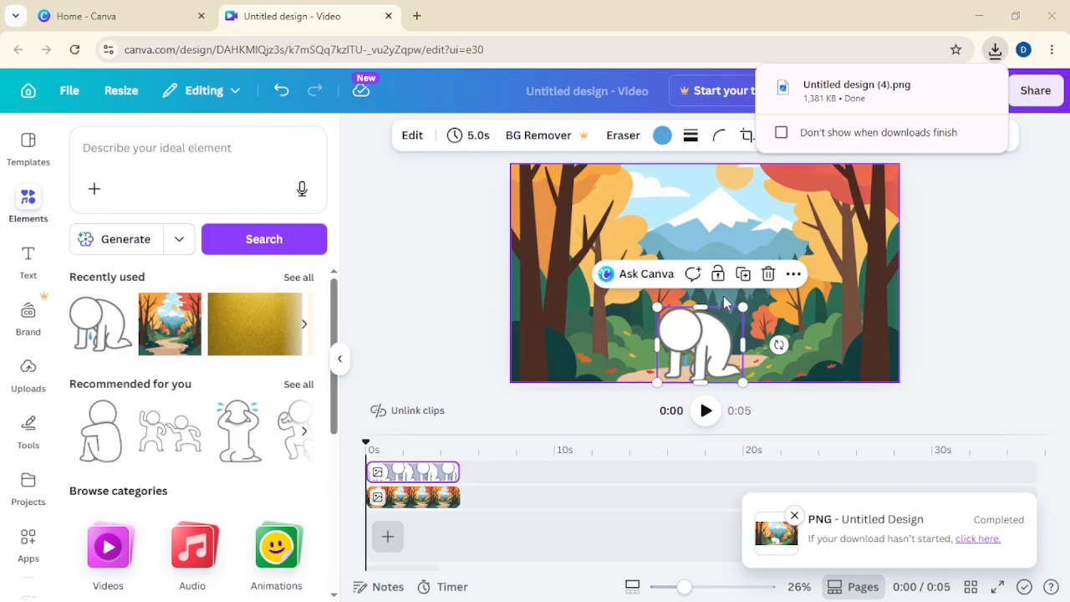
click(927, 343)
drag(936, 385, 633, 221)
key(Delete)
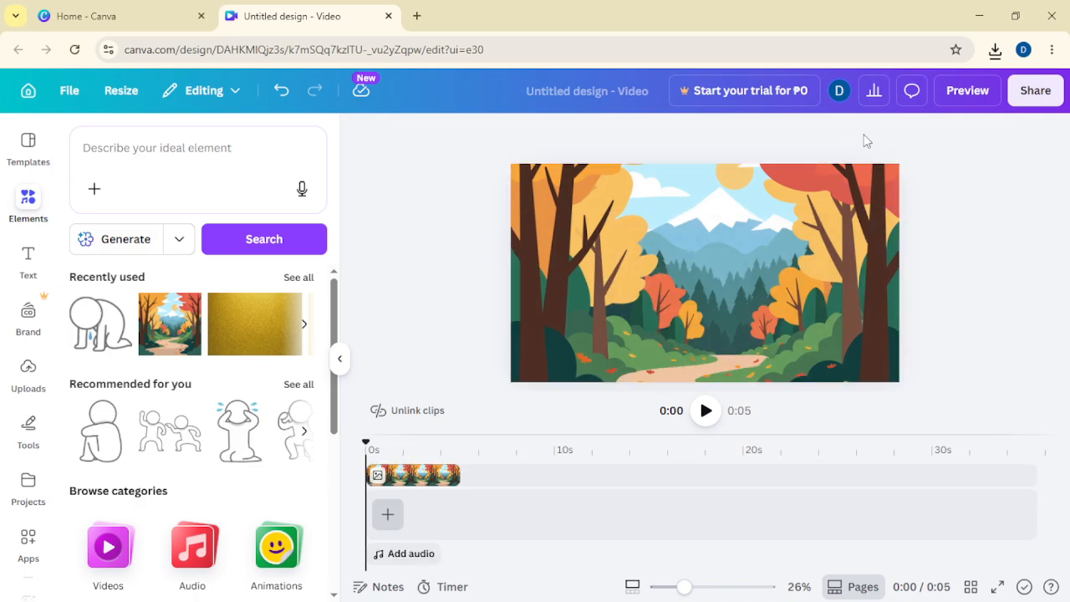
key(Delete)
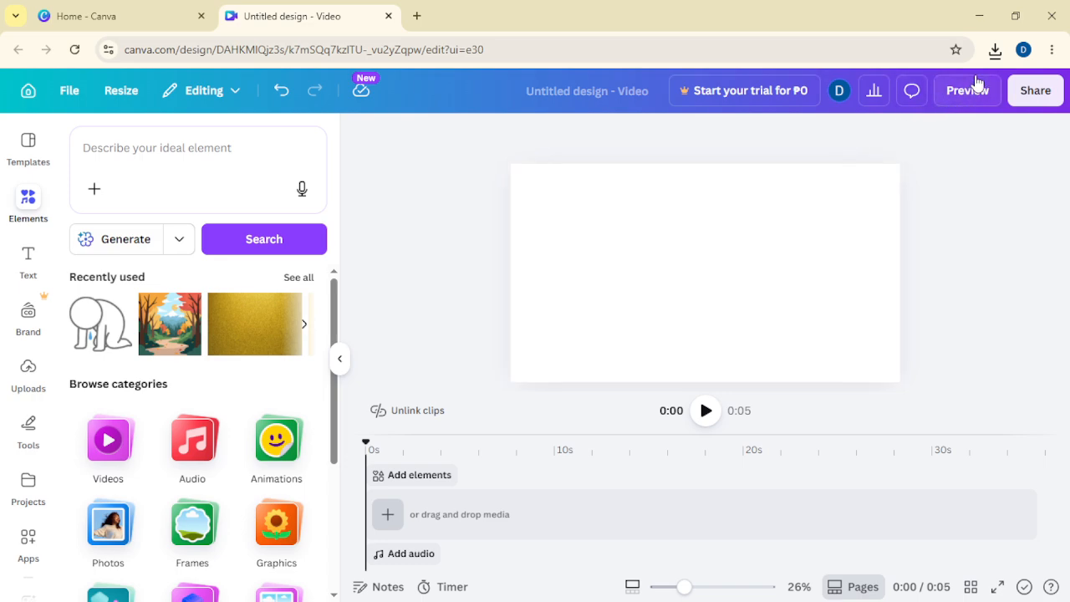
Step: Import the downloaded Untitled design (4).png into the empty page from the browser's downloads
click(994, 49)
drag(907, 115, 693, 239)
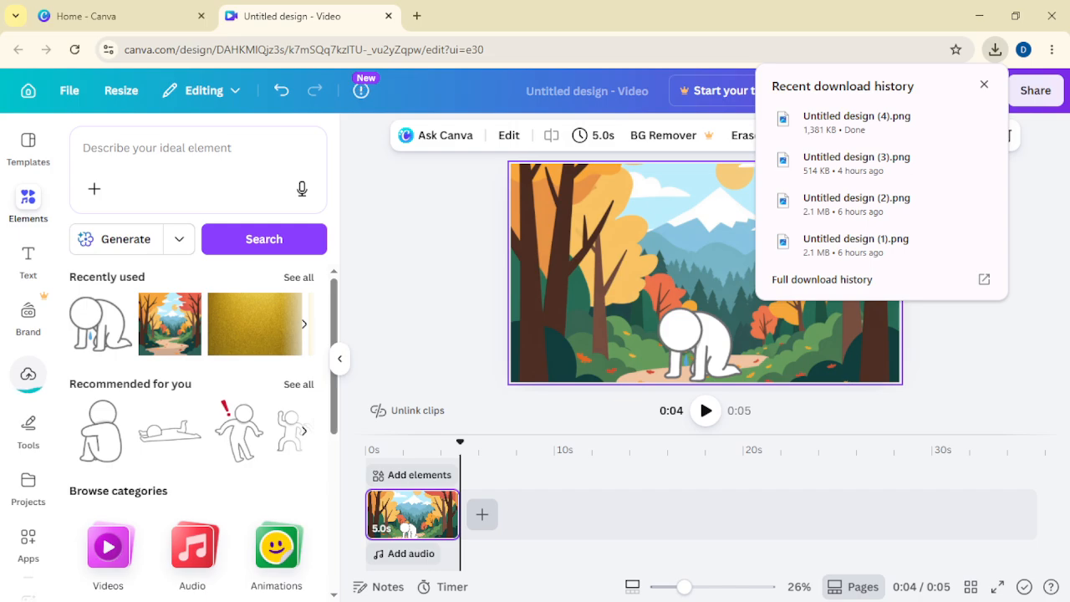
click(983, 86)
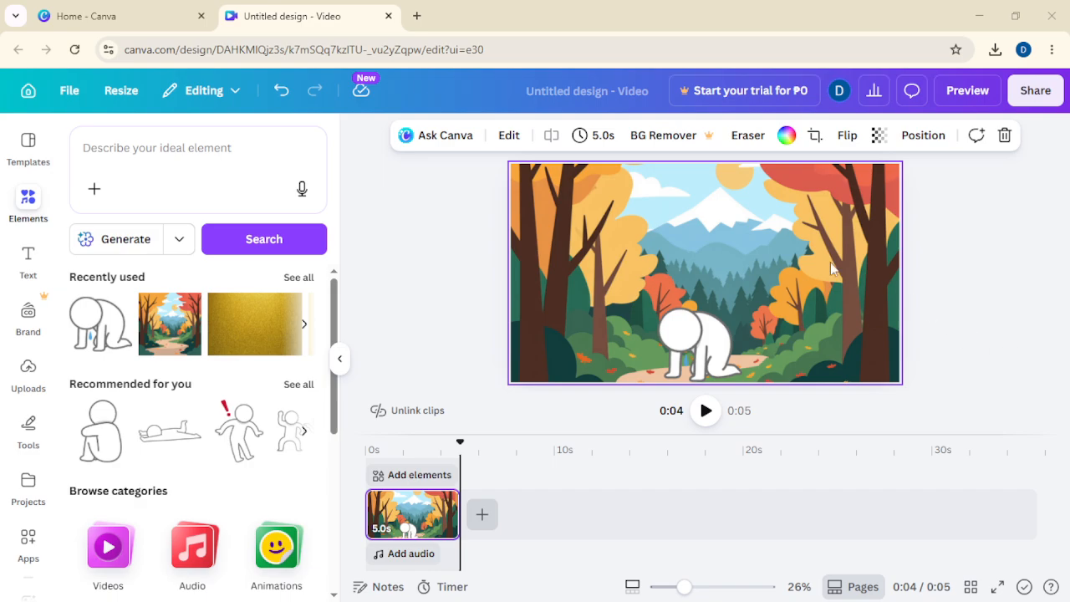
Step: Generate a 5-second Image to Video clip of the scene using the custom motion prompt "crying because im lost"
click(509, 136)
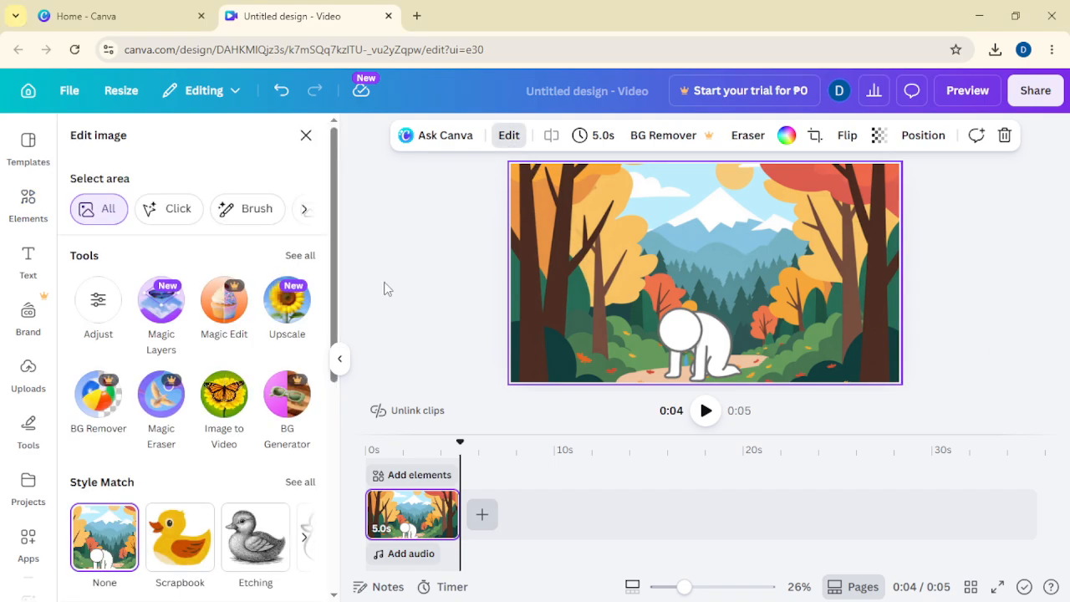
click(226, 396)
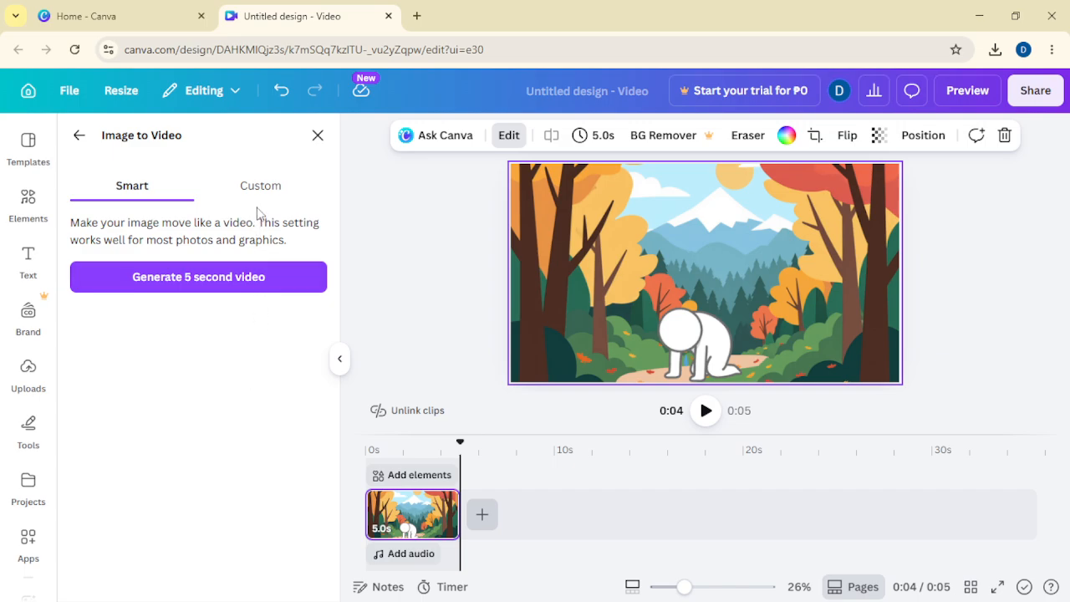
click(260, 192)
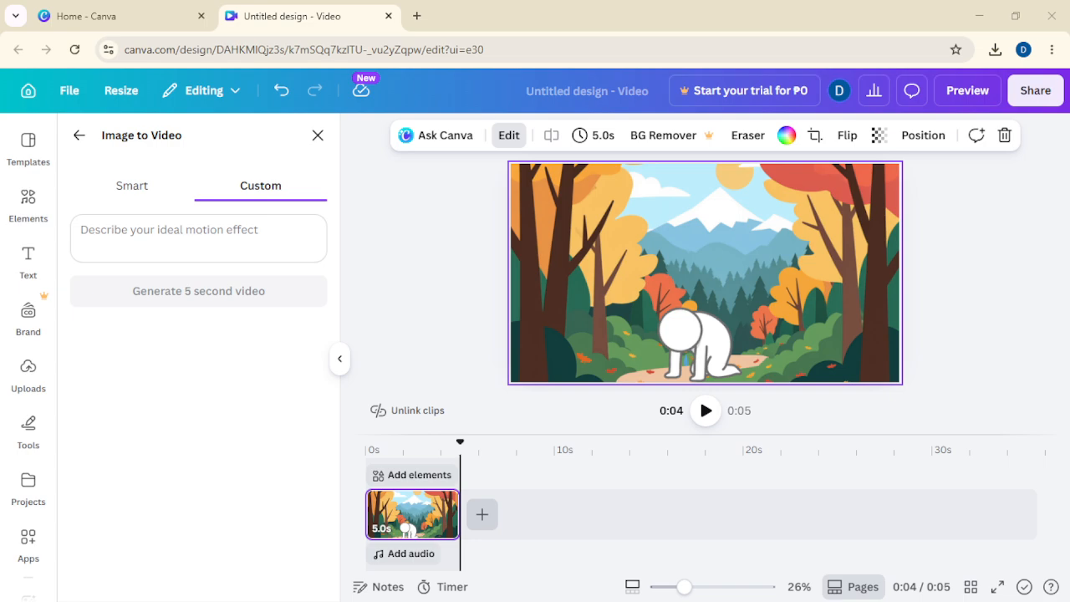
click(178, 229)
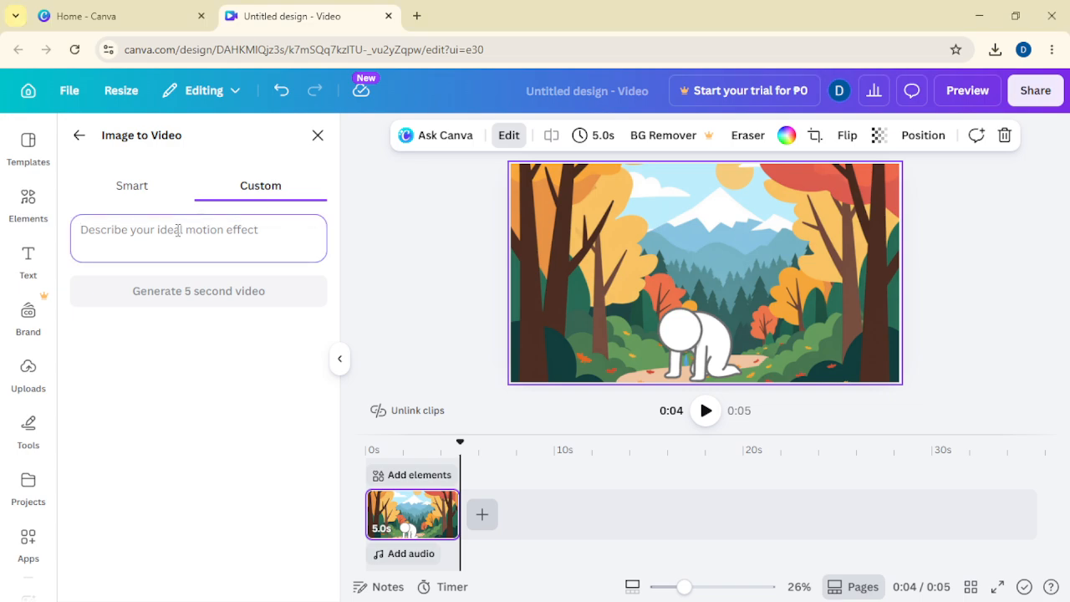
text(crying bacause im lost)
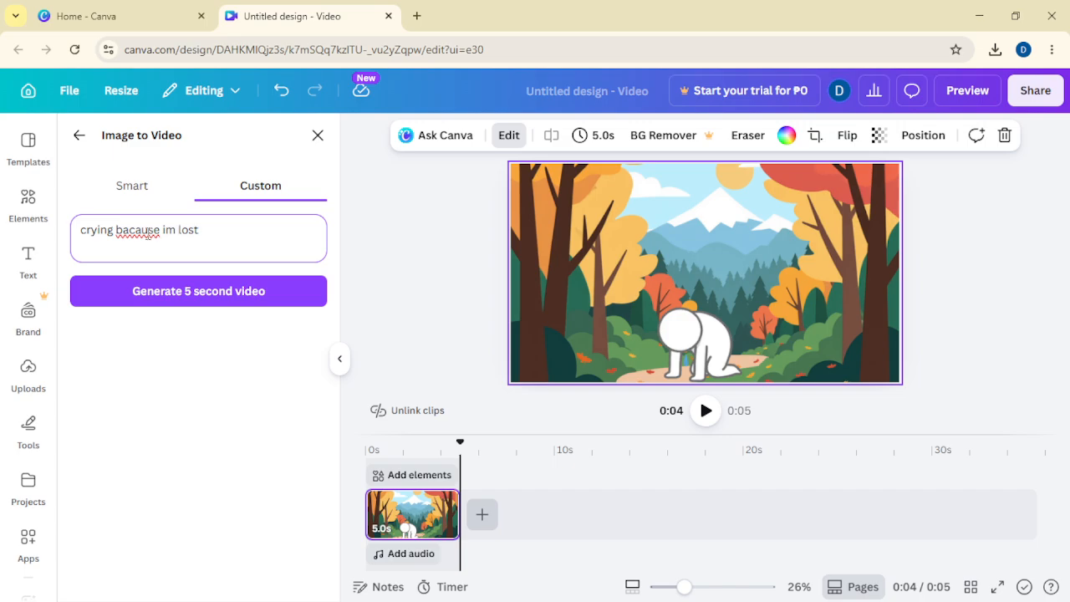
right_click(149, 233)
click(207, 244)
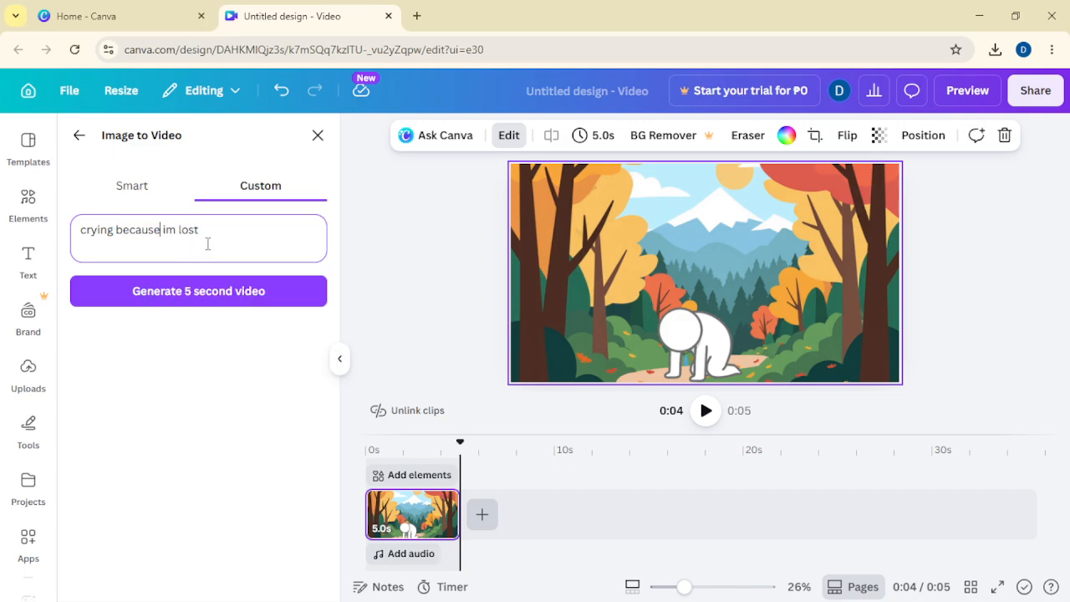
click(227, 299)
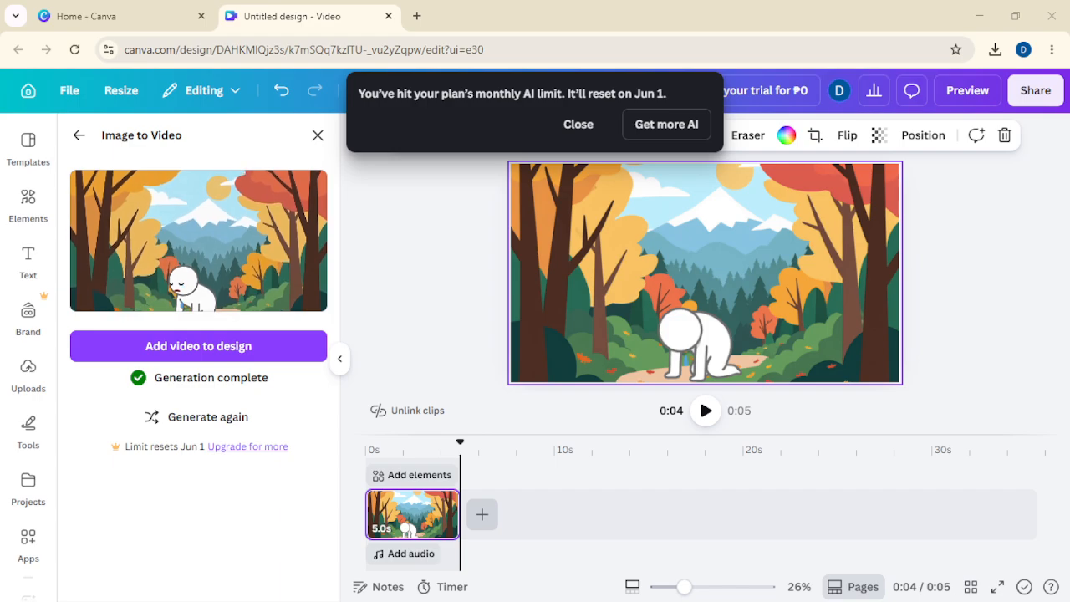
Step: Add the generated video to the design and dismiss the AI limit notice
click(249, 355)
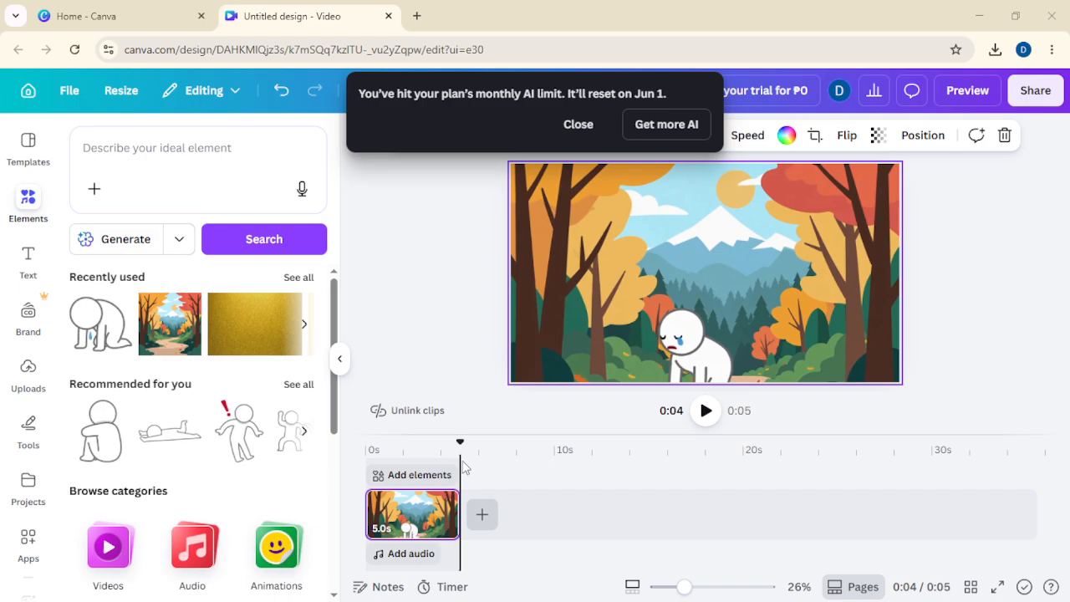
click(707, 409)
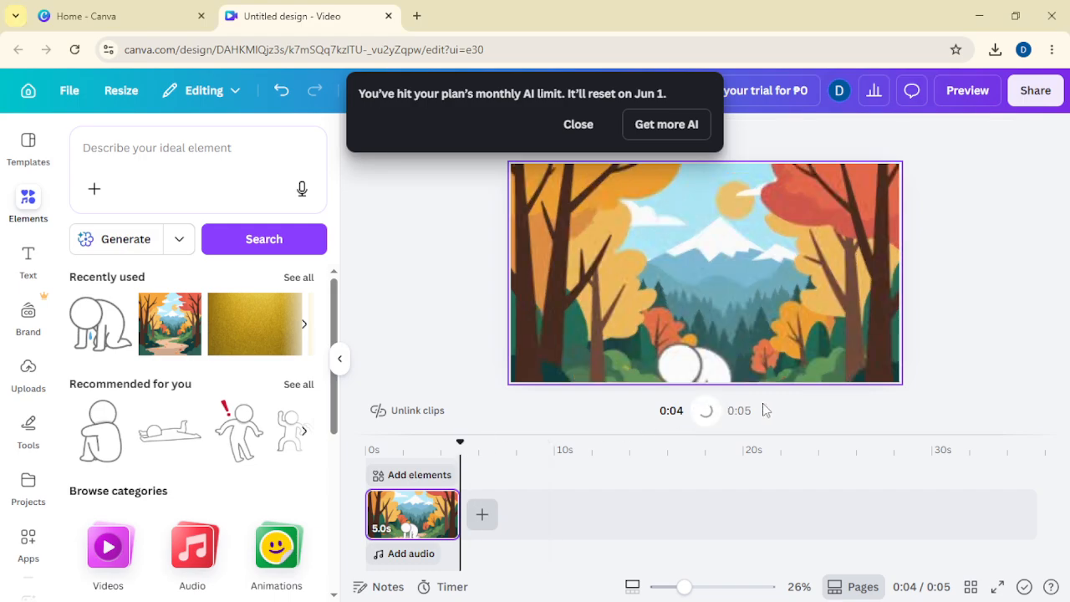
click(583, 126)
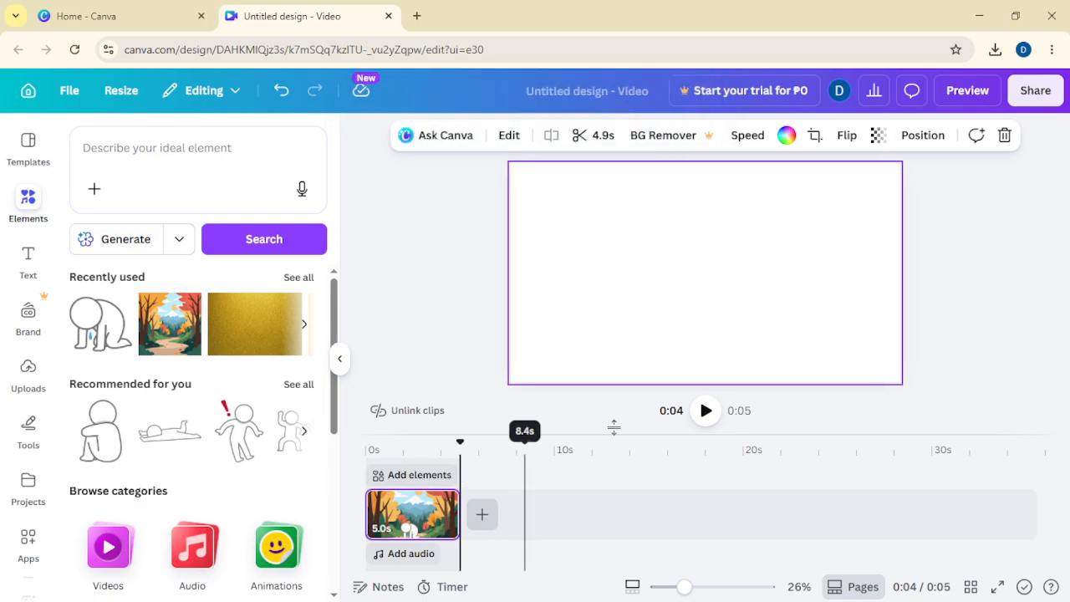
Step: Rewind the timeline to the start and play the video to preview the animation
click(705, 410)
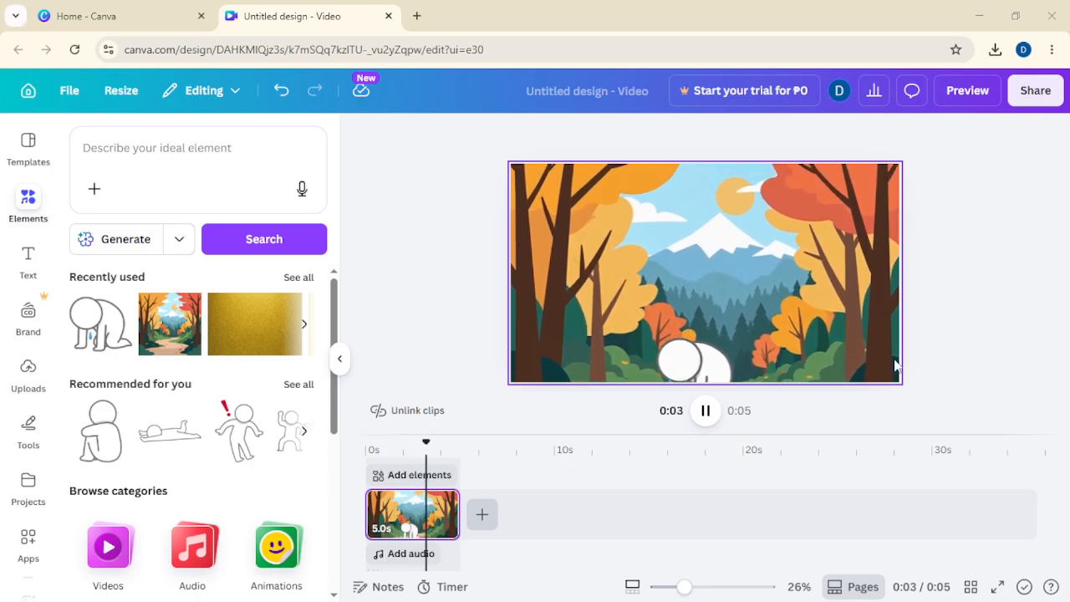
click(842, 330)
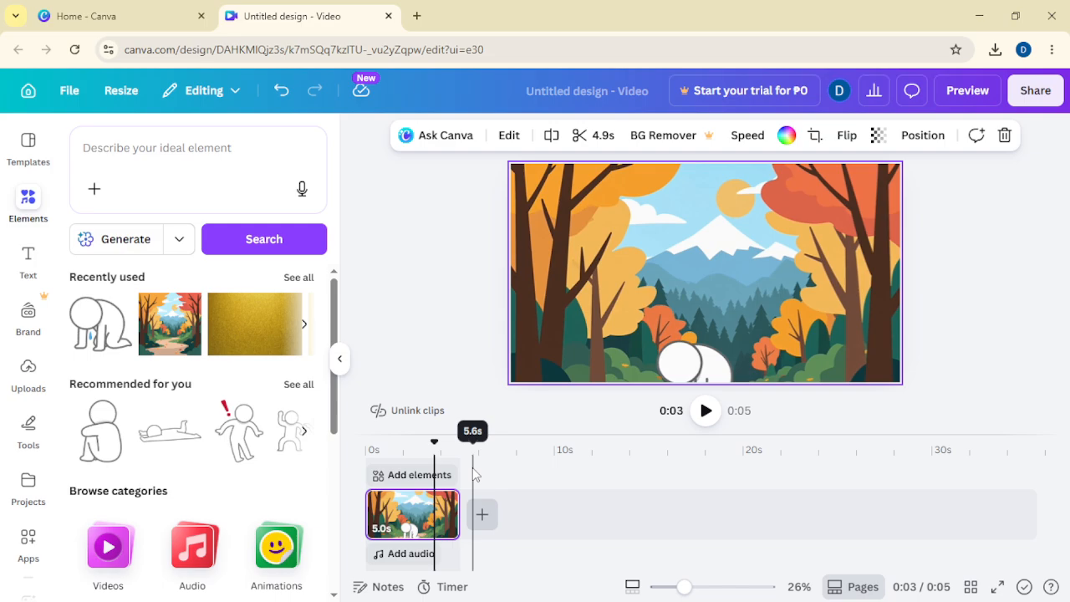
click(430, 462)
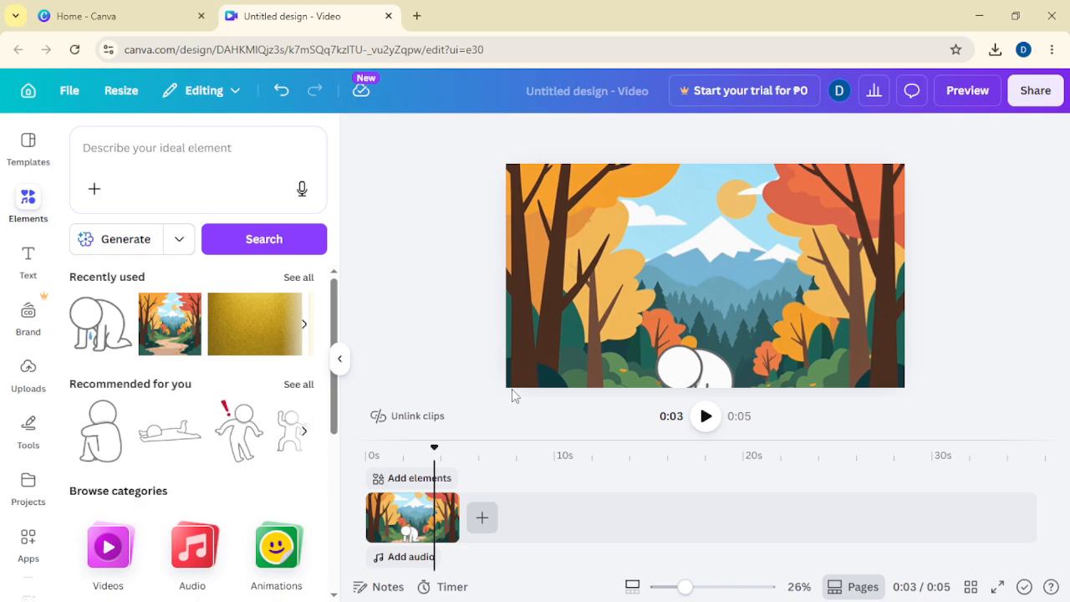
drag(436, 452, 365, 441)
click(705, 415)
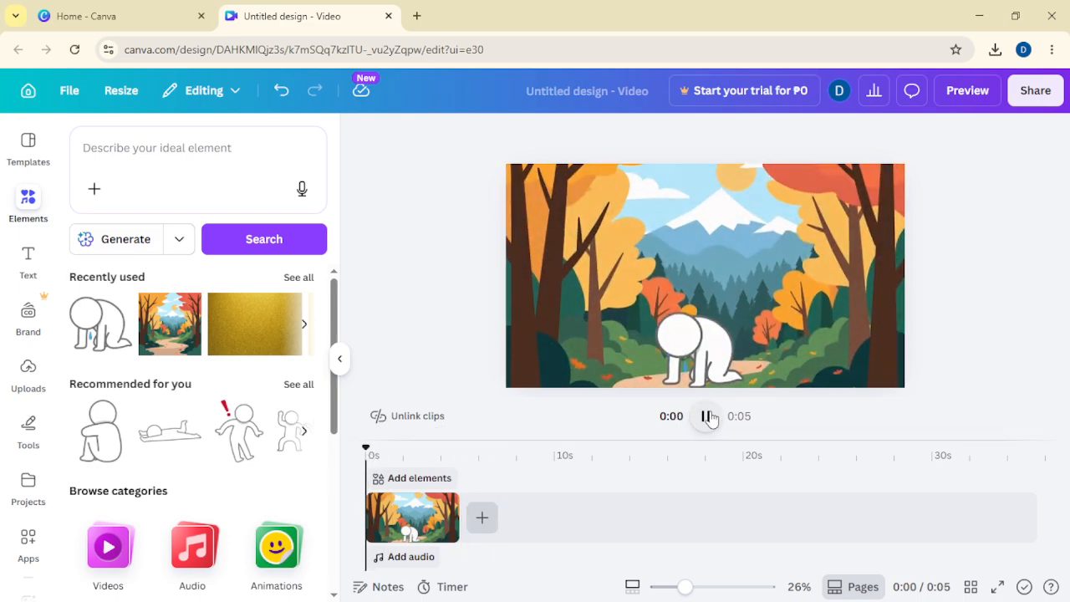